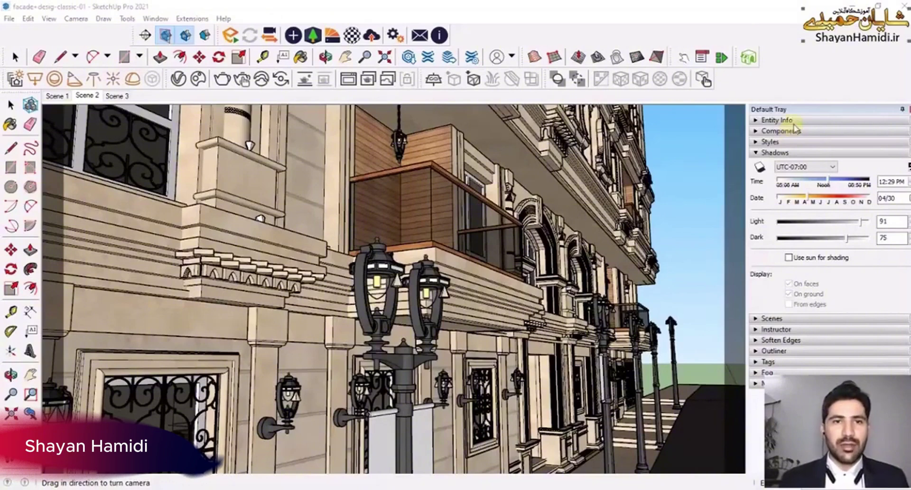
Open the V-Ray Asset Editor's render settings, expand the Camera section and review the available camera types
{"action": "left_click", "coordinate": [179, 81]}
{"action": "left_click_drag", "start_coordinate": [326, 110], "coordinate": [286, 96]}
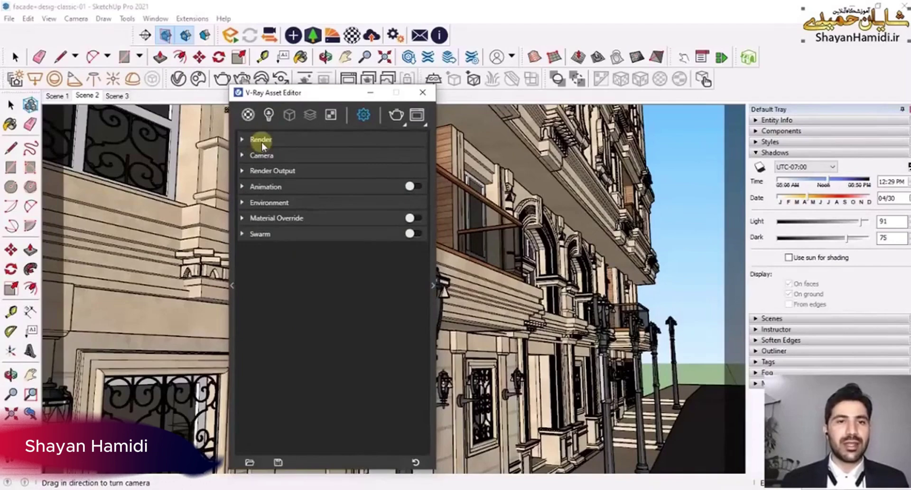
{"action": "left_click", "coordinate": [256, 155]}
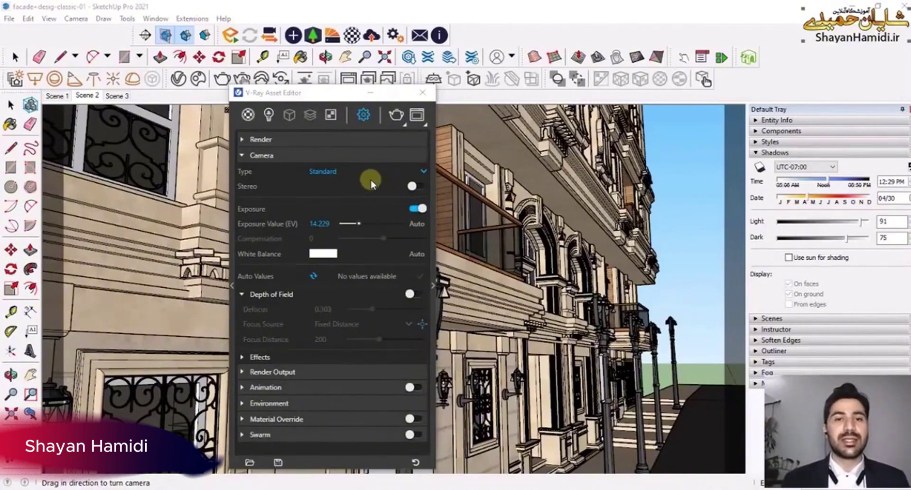
{"action": "left_click", "coordinate": [332, 172]}
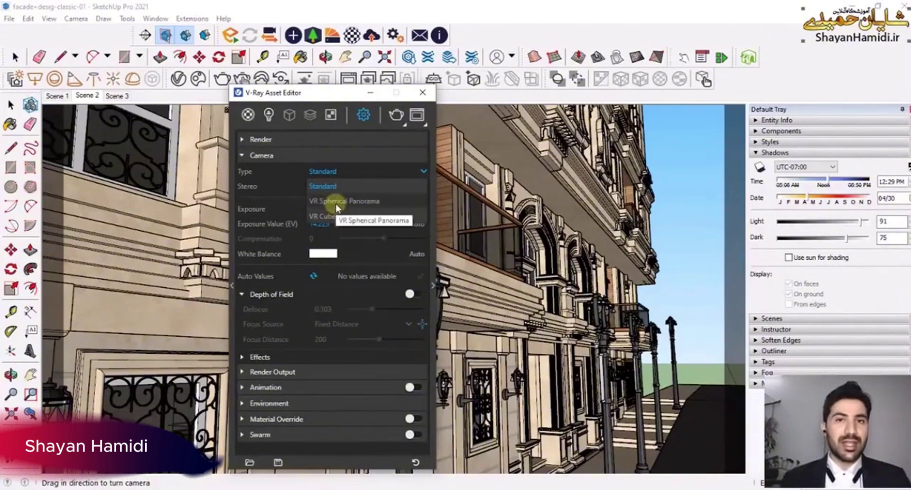
{"action": "left_click", "coordinate": [381, 170]}
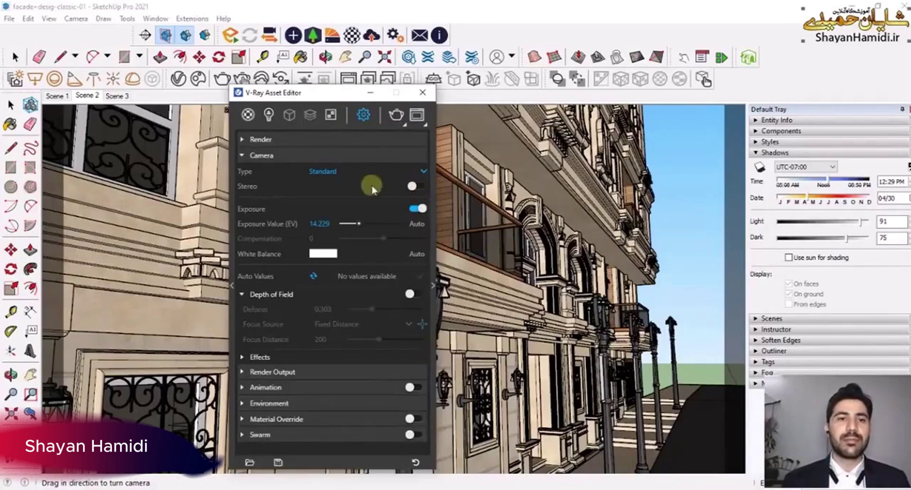
Enable Stereo for the camera and set the camera type to VR Spherical Panorama
{"action": "left_click", "coordinate": [422, 188]}
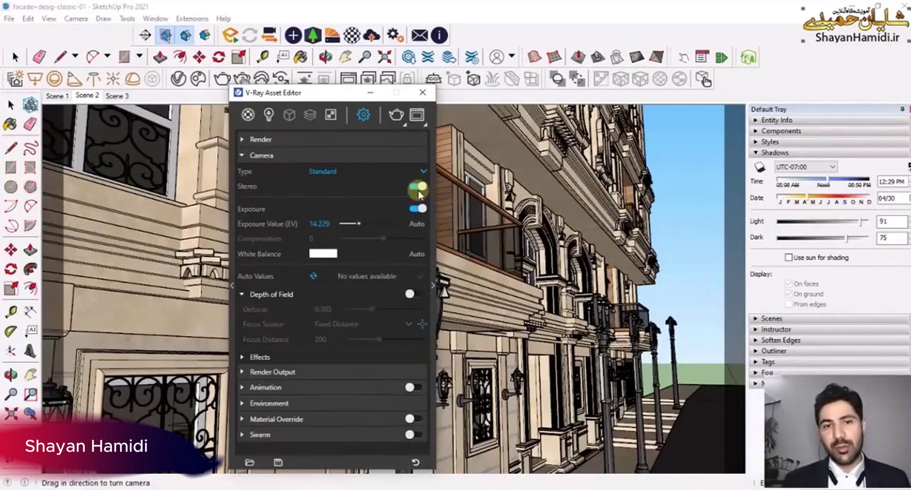
{"action": "left_click", "coordinate": [375, 172]}
{"action": "left_click", "coordinate": [344, 205]}
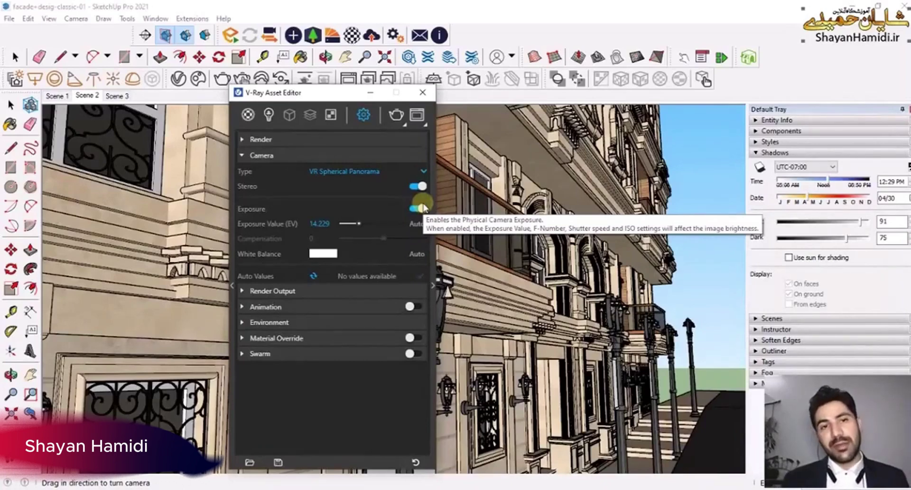
Disable Stereo and return the camera type to Standard
{"action": "left_click", "coordinate": [415, 187]}
{"action": "left_click", "coordinate": [379, 171]}
{"action": "left_click", "coordinate": [382, 186]}
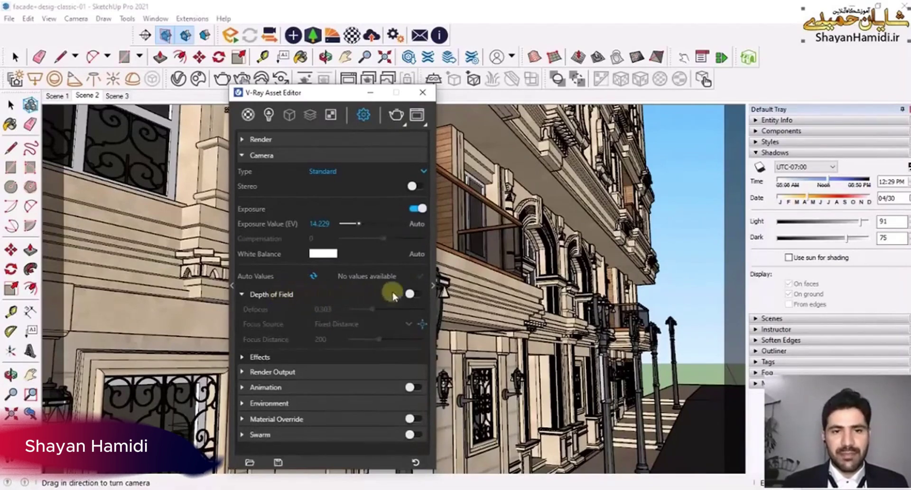
Enable the camera's Depth of Field, start an interactive render and arrange the frame buffer beside the model view
{"action": "left_click", "coordinate": [412, 294]}
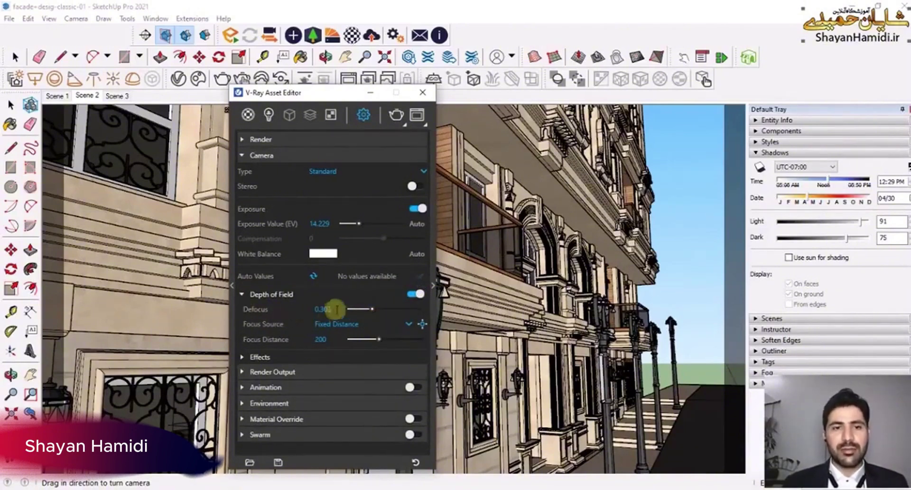
{"action": "left_click_drag", "start_coordinate": [332, 97], "coordinate": [206, 90]}
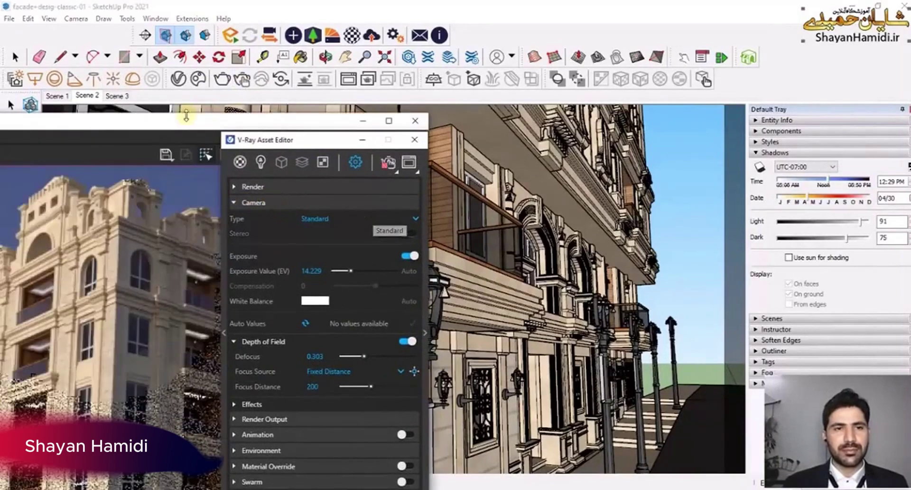
{"action": "left_click_drag", "start_coordinate": [176, 126], "coordinate": [909, 71]}
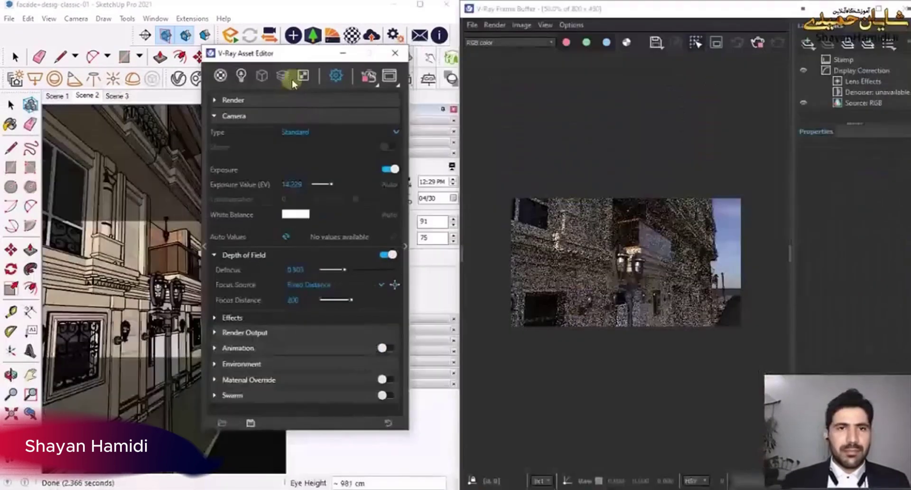
{"action": "left_click_drag", "start_coordinate": [294, 59], "coordinate": [489, 65]}
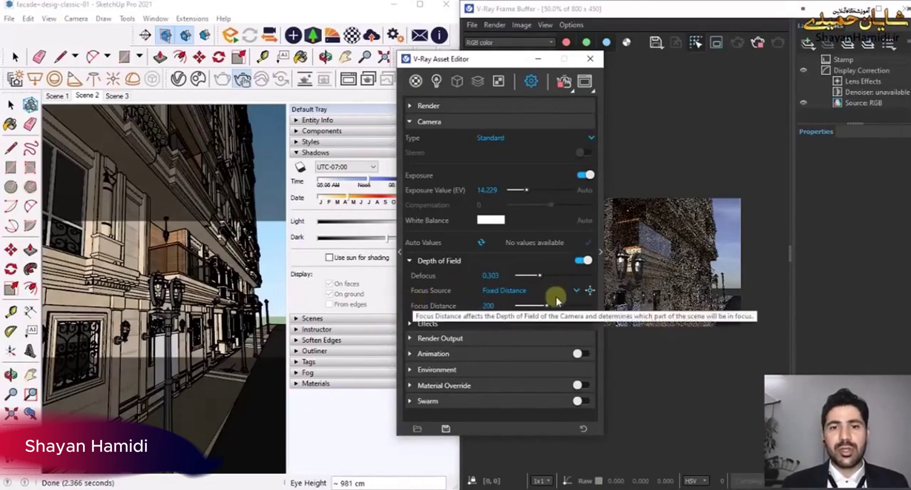
Pick the foreground street lamp in the model as the point that sets the camera's focus distance
{"action": "mouse_move", "coordinate": [418, 296]}
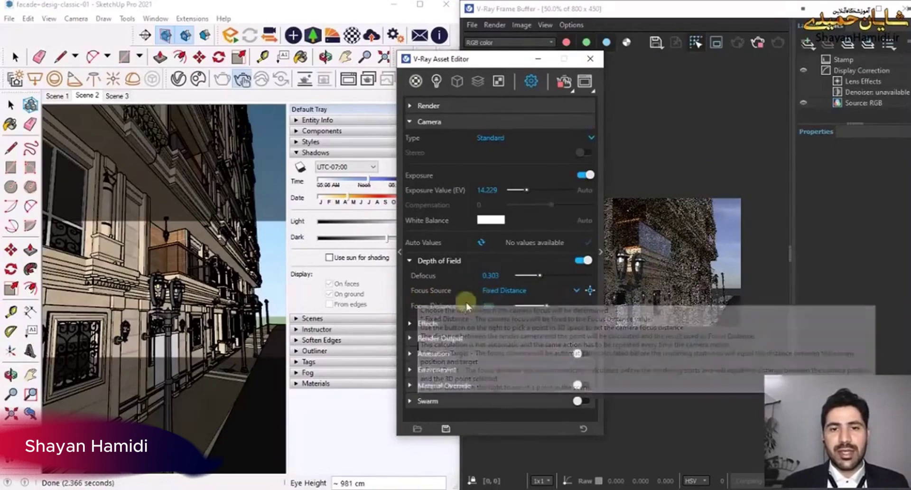
{"action": "left_click", "coordinate": [590, 290]}
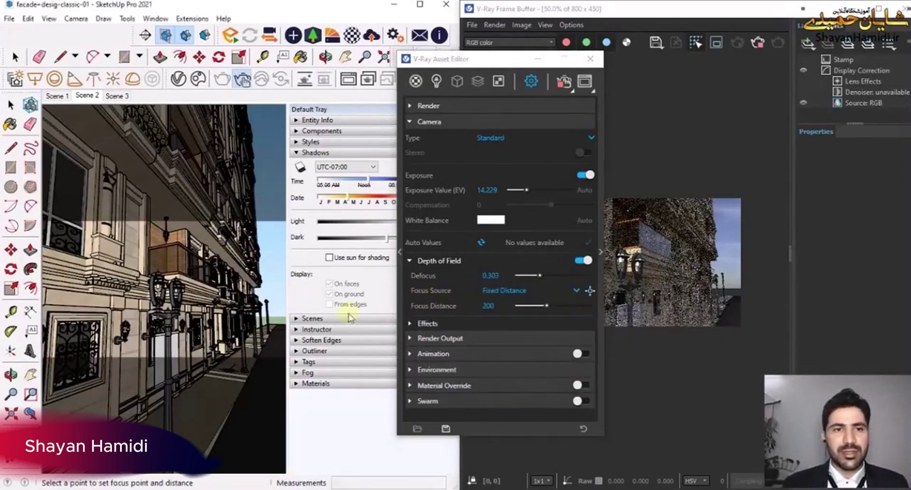
{"action": "left_click", "coordinate": [175, 306]}
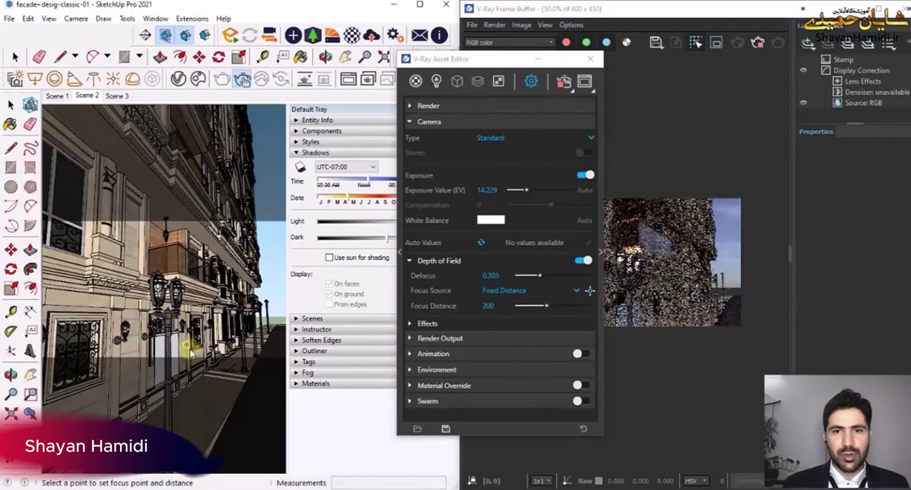
{"action": "left_click", "coordinate": [173, 311]}
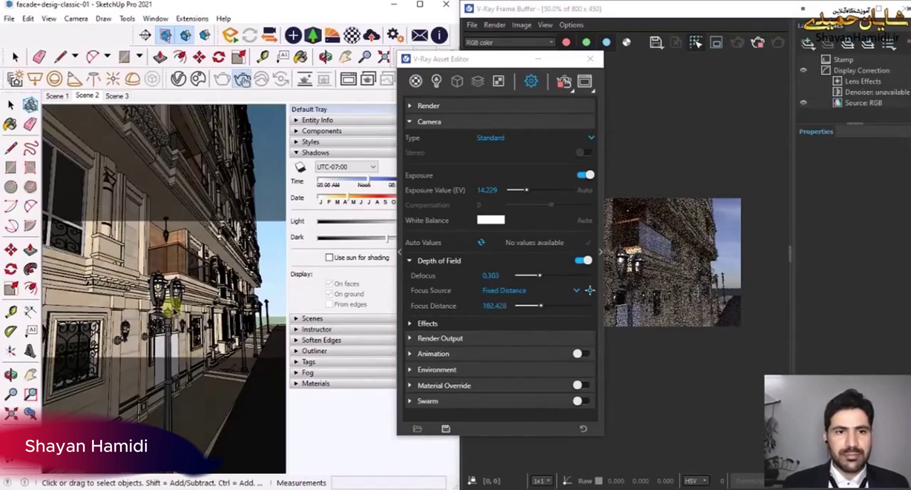
{"action": "left_click", "coordinate": [174, 353]}
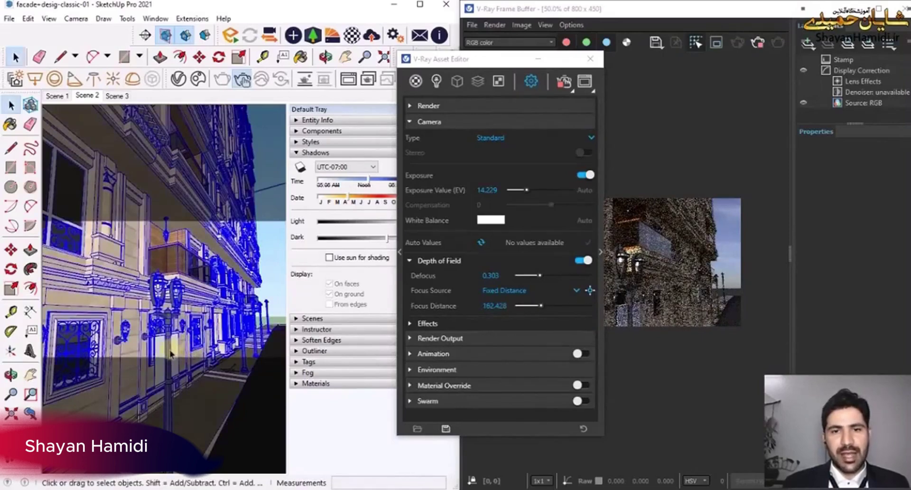
Try stronger Depth of Field blur, raising Defocus to 0.622 and above, and settle on 0.583
{"action": "left_click_drag", "start_coordinate": [540, 275], "coordinate": [543, 285]}
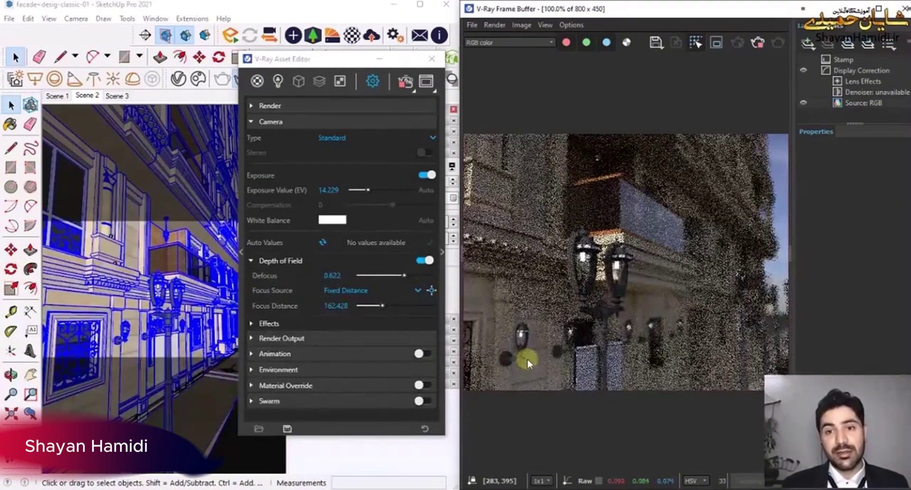
{"action": "left_click", "coordinate": [408, 278]}
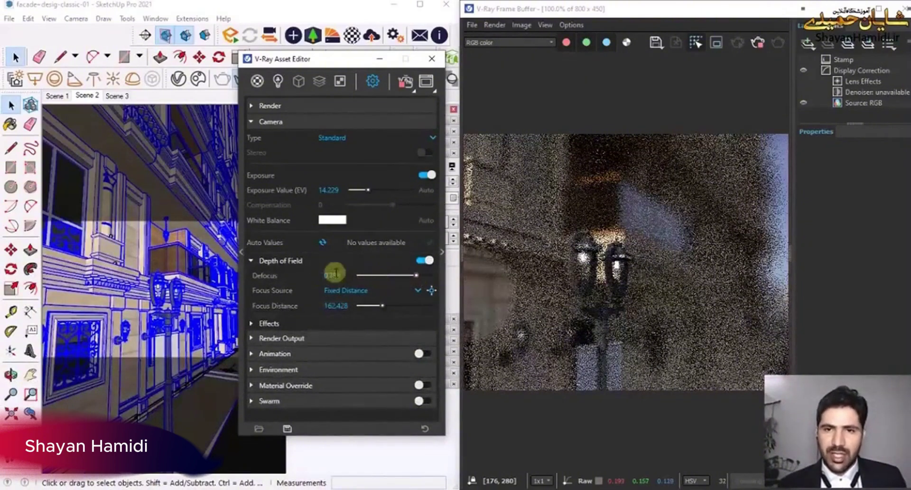
{"action": "left_click_drag", "start_coordinate": [417, 278], "coordinate": [401, 281]}
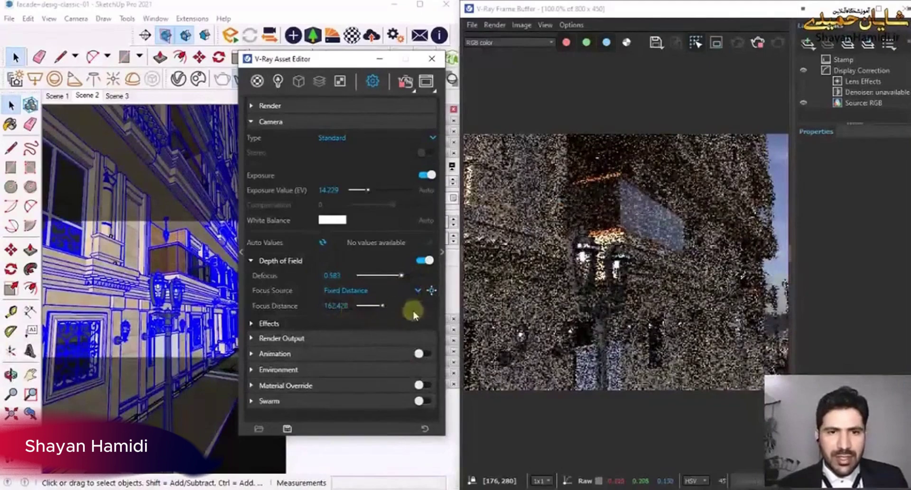
Re-pick the focus point on the near street lamp's head to refine the focus distance
{"action": "left_click", "coordinate": [432, 290]}
{"action": "left_click", "coordinate": [180, 307]}
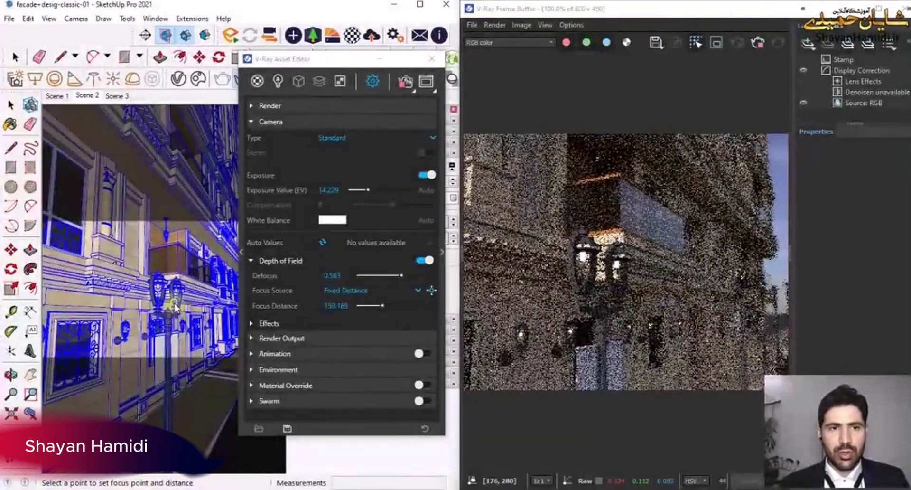
{"action": "left_click", "coordinate": [187, 326]}
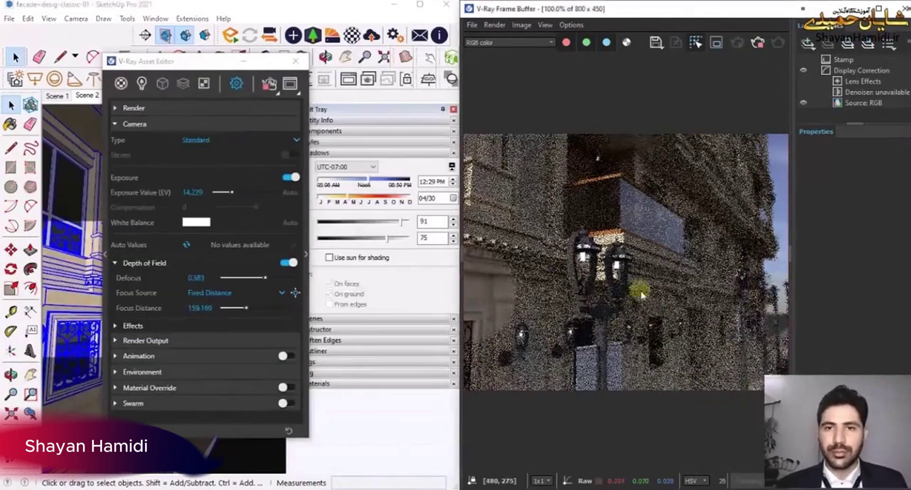
Set the render's Update Effects to Very Often and increase the Depth of Field Defocus to 0.724
{"action": "left_click", "coordinate": [134, 108]}
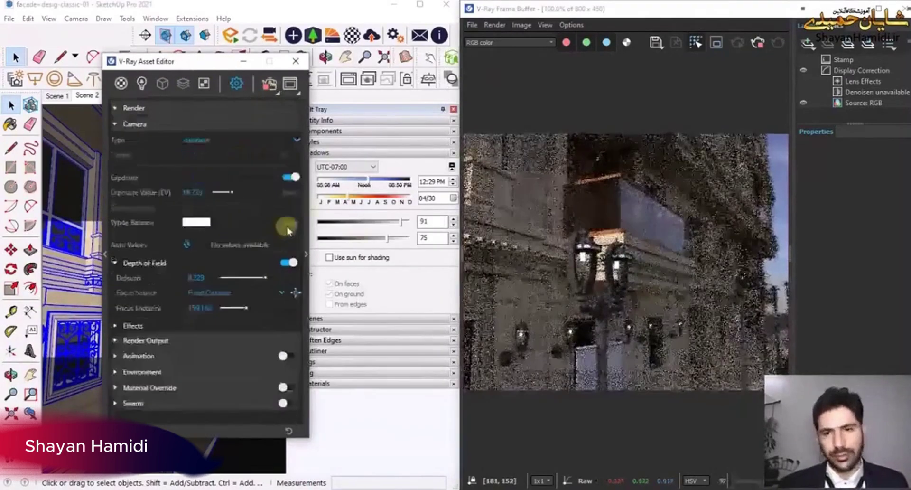
{"action": "left_click_drag", "start_coordinate": [240, 176], "coordinate": [254, 179]}
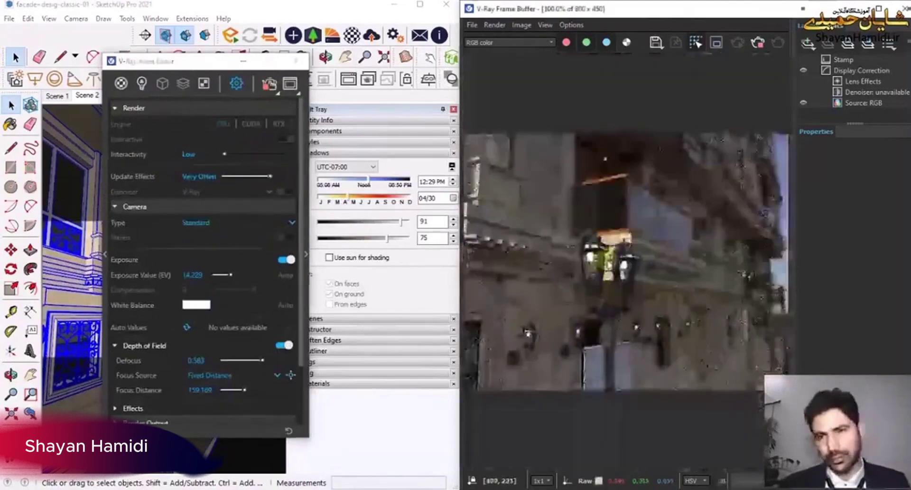
{"action": "left_click_drag", "start_coordinate": [262, 361], "coordinate": [272, 361]}
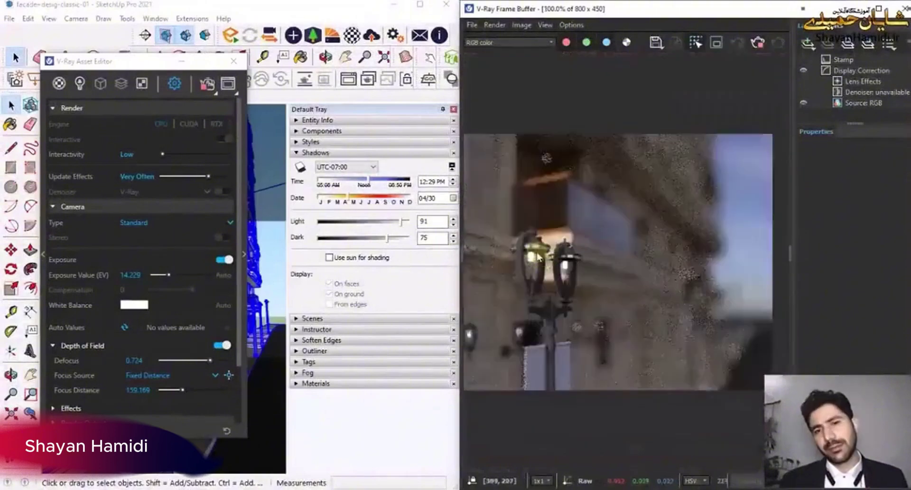
{"action": "middle_click_drag", "start_coordinate": [538, 256], "coordinate": [592, 288]}
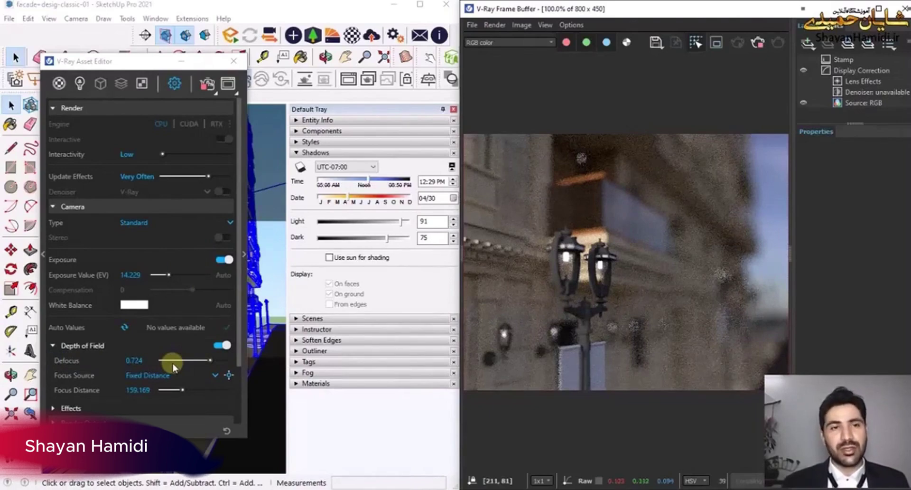
Set the focus point on the distant street lamp at the far end of the facade and view the render
{"action": "left_click_drag", "start_coordinate": [112, 64], "coordinate": [487, 70]}
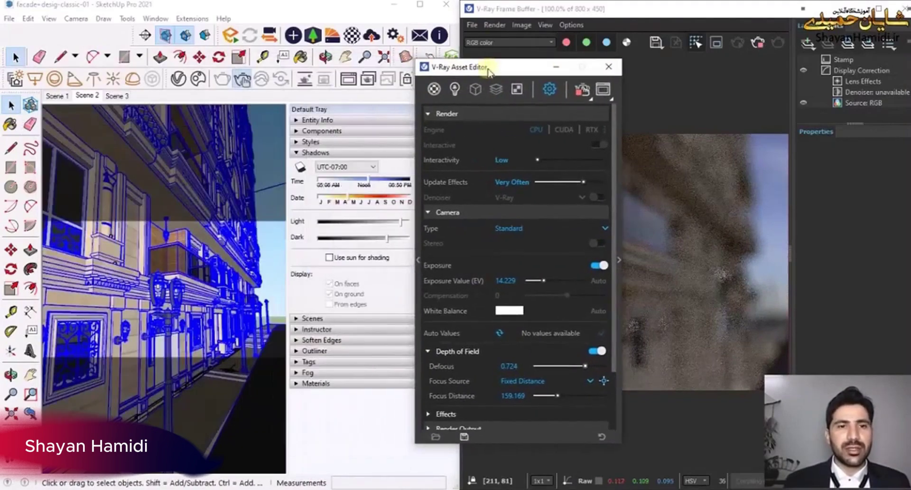
{"action": "left_click", "coordinate": [603, 380]}
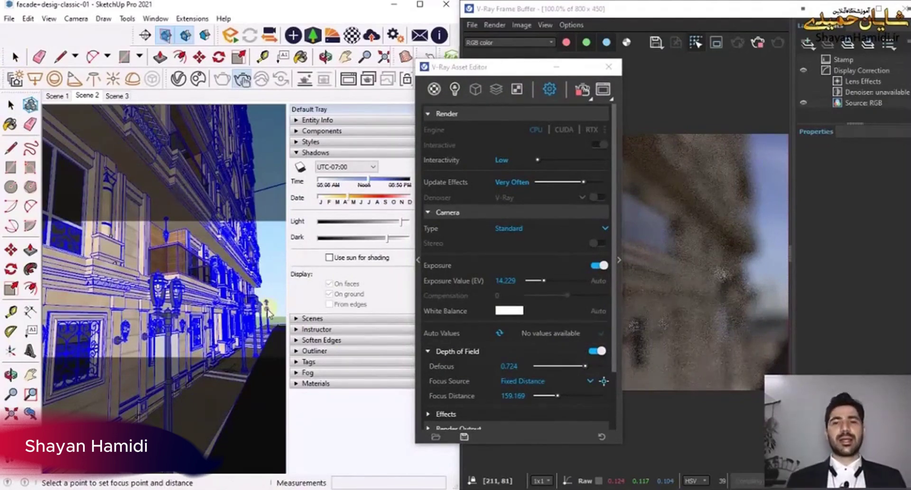
{"action": "left_click", "coordinate": [267, 308]}
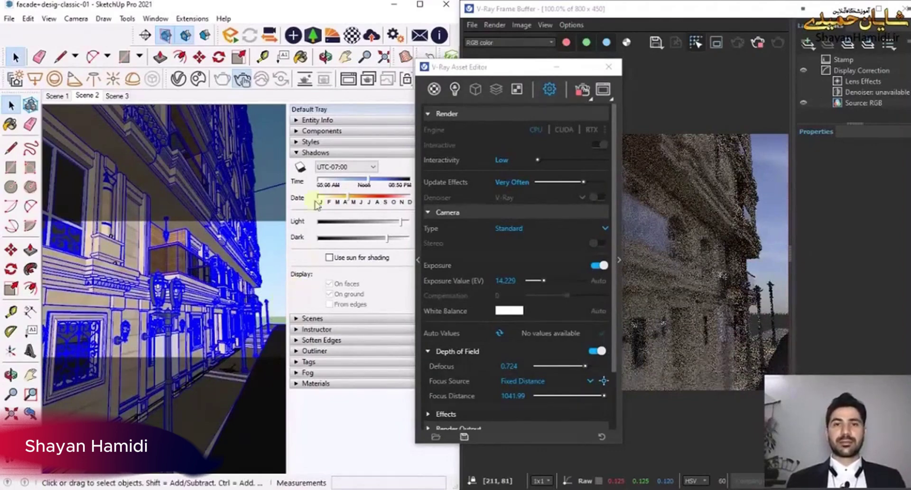
{"action": "left_click_drag", "start_coordinate": [480, 69], "coordinate": [263, 68]}
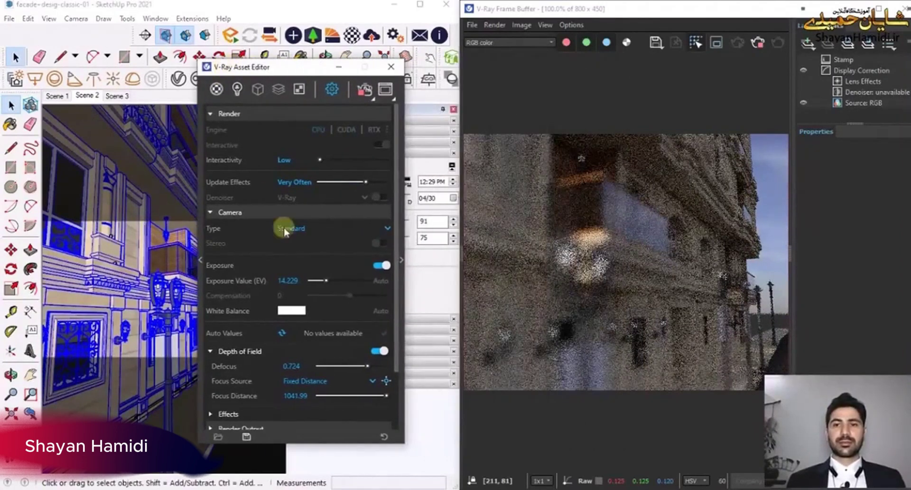